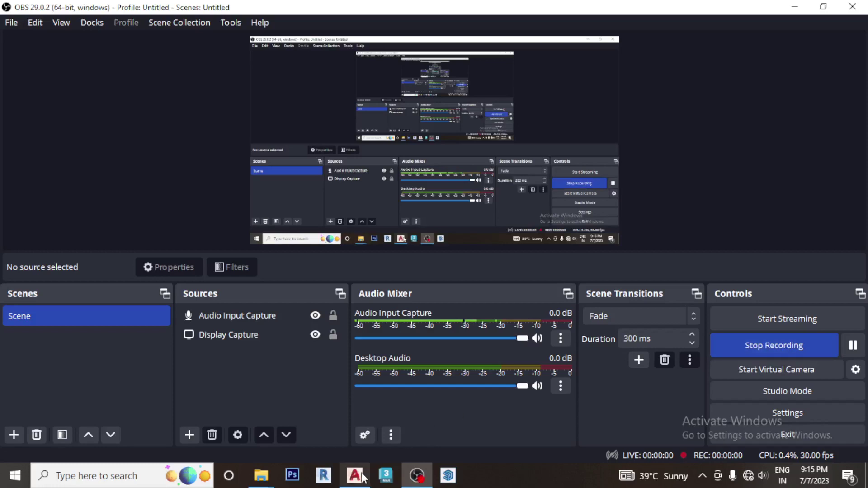
- Copy the lower L-block twice, placing copies to its right and upper right
click(354, 475)
text(c)
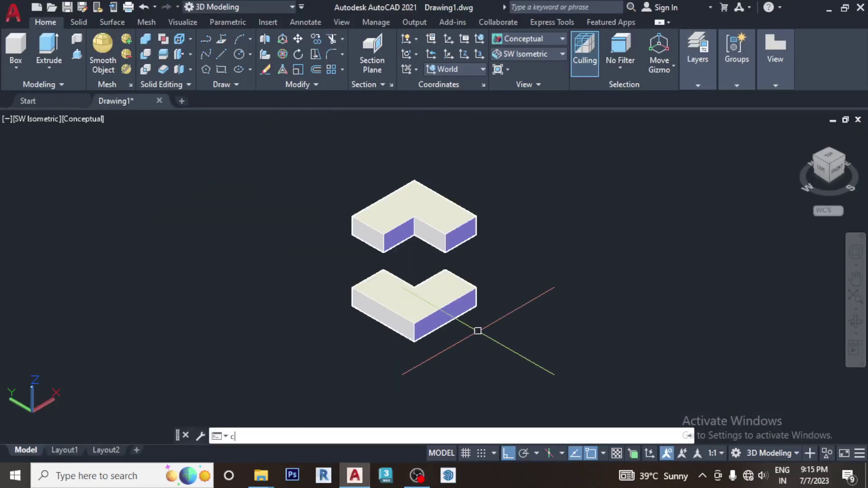
text(o)
key(Return)
click(434, 319)
key(Return)
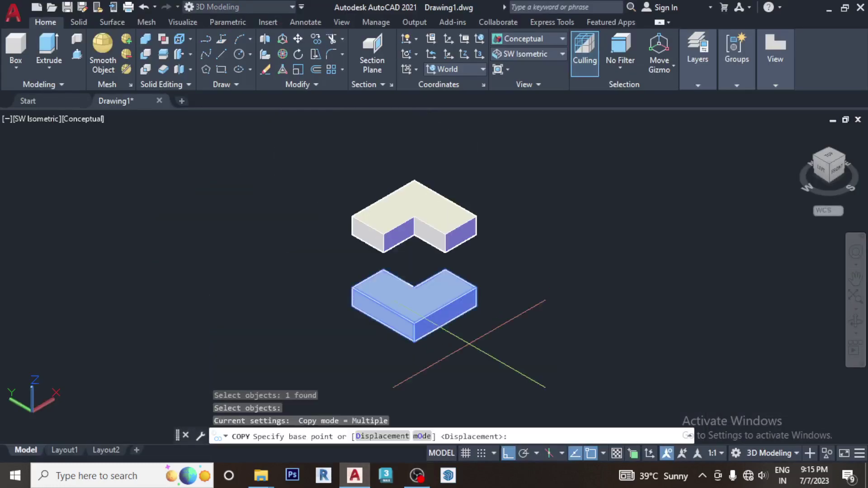
click(465, 351)
click(597, 278)
click(722, 216)
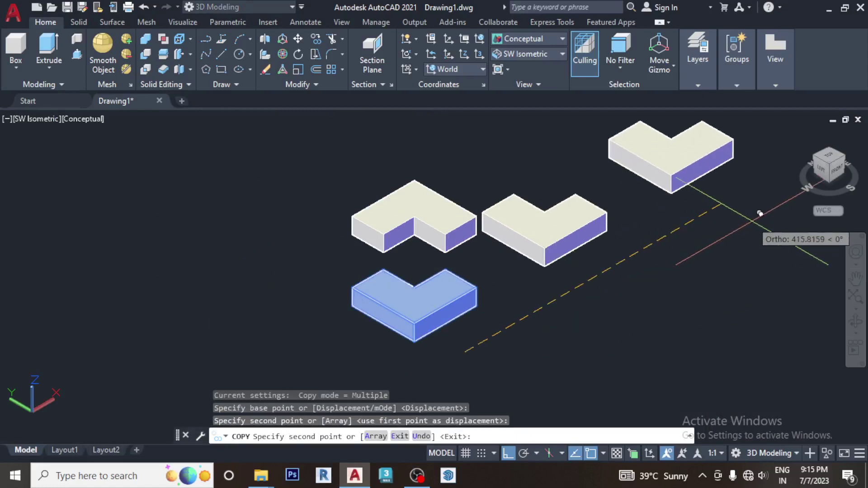
key(Return)
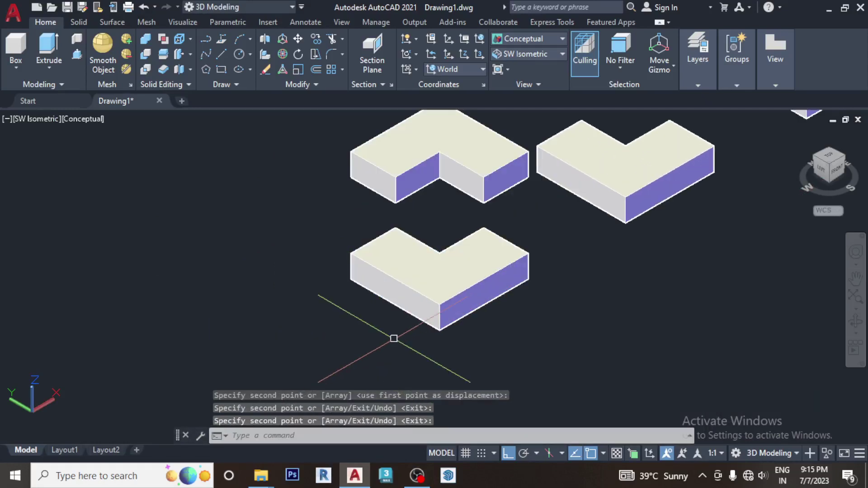
scroll(375, 353, up, 3)
text(sec)
key(Return)
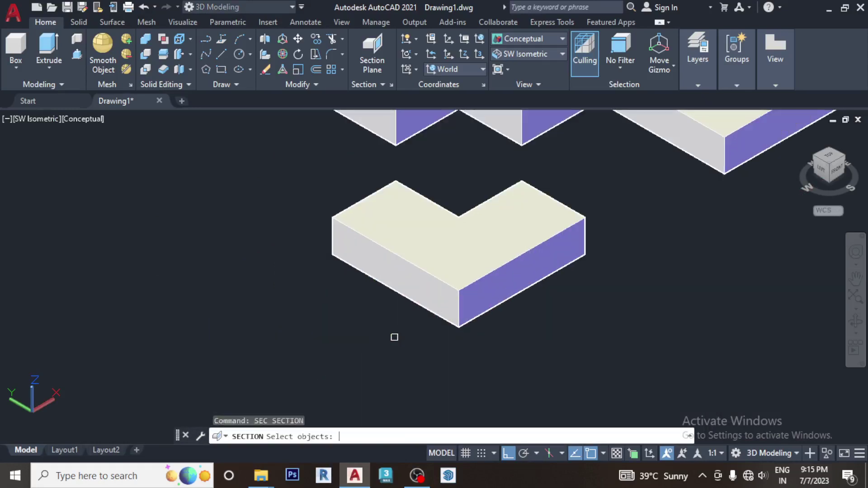
click(442, 286)
key(Return)
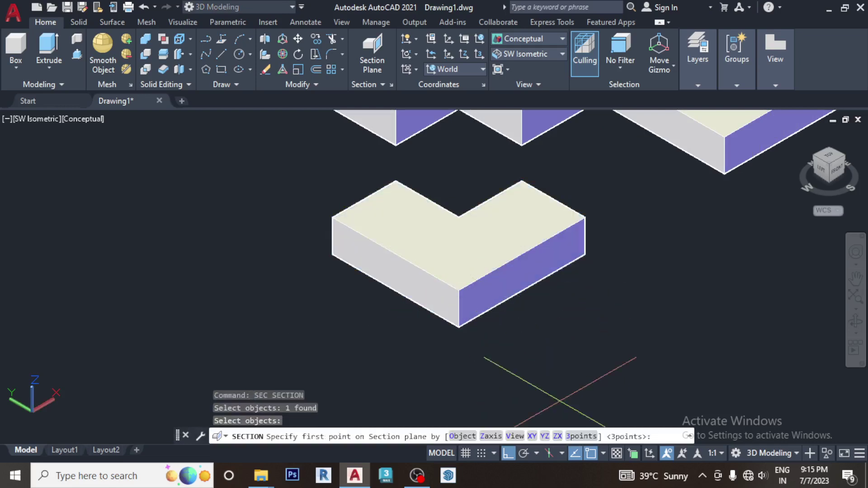
click(584, 437)
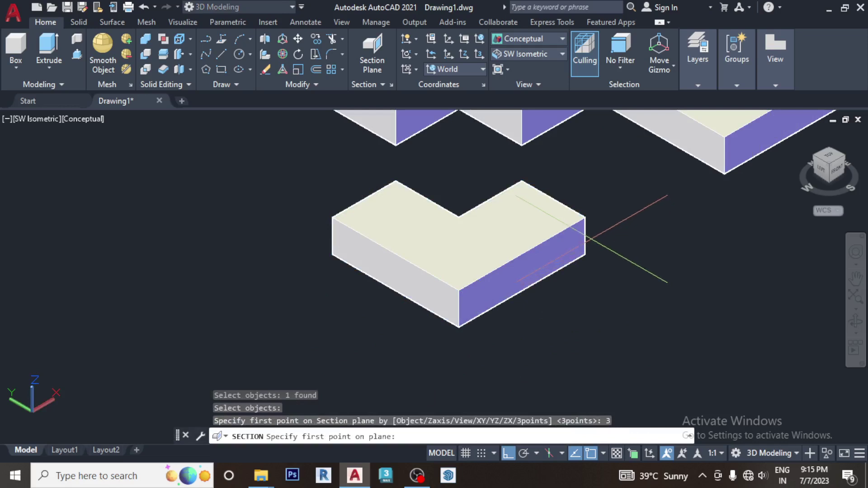
click(585, 235)
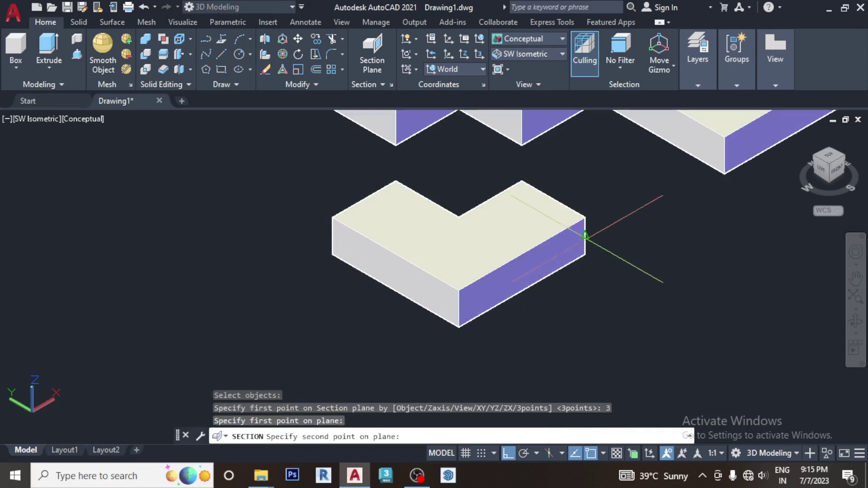
click(458, 309)
click(336, 232)
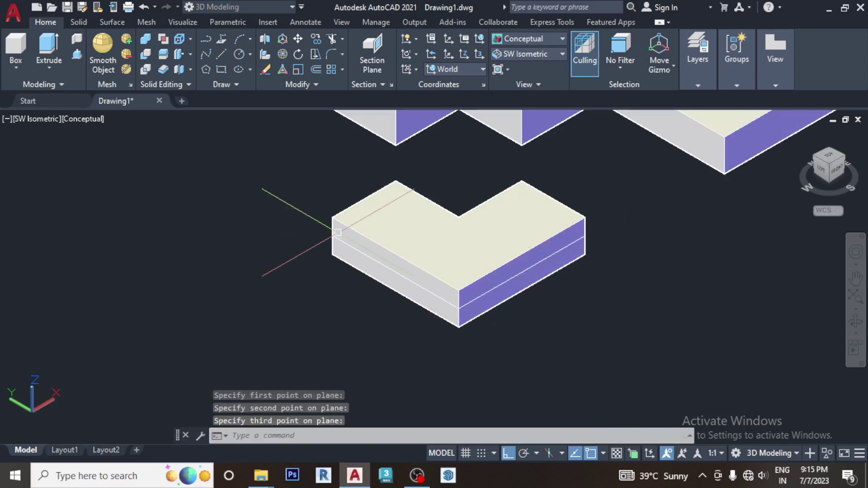
text(m)
key(Return)
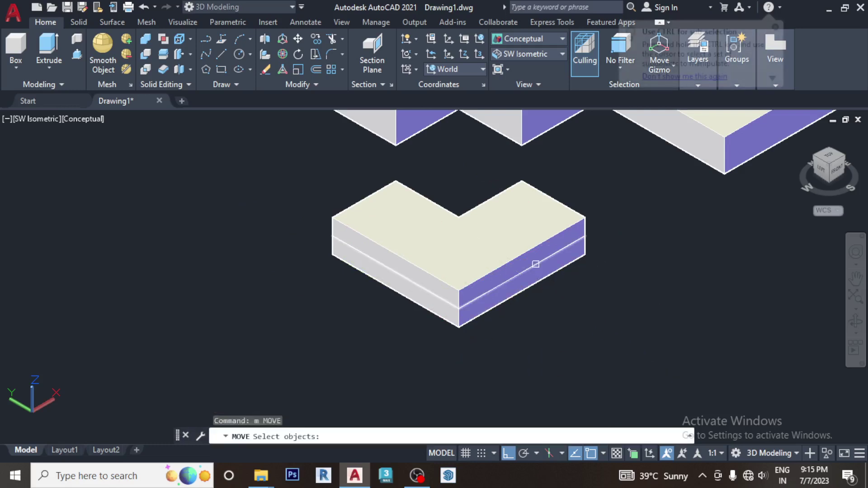
click(537, 264)
key(Return)
click(381, 348)
click(193, 242)
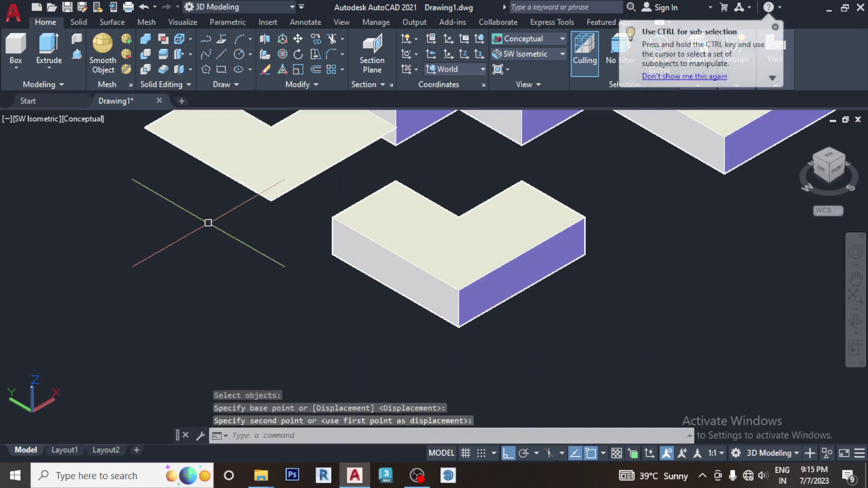
click(271, 181)
text(e)
key(Return)
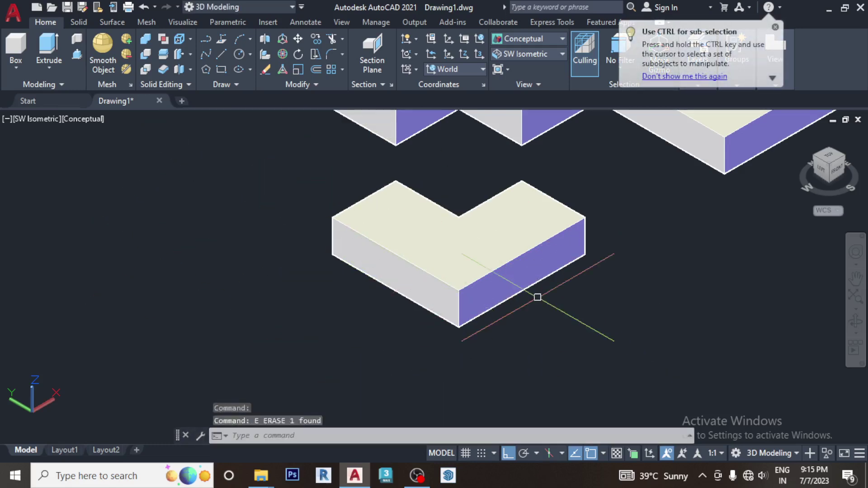
text(sec)
key(Return)
- Section the L-block on a vertical plane defined by three points
click(524, 276)
key(Return)
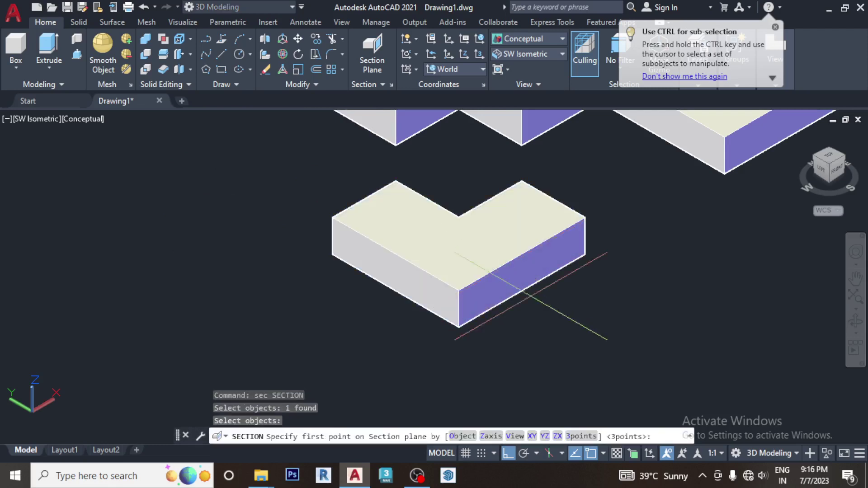
click(580, 436)
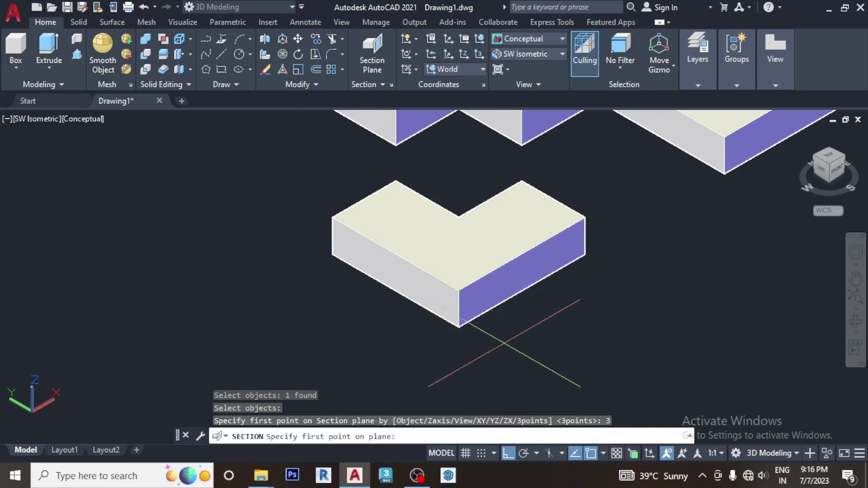
click(497, 305)
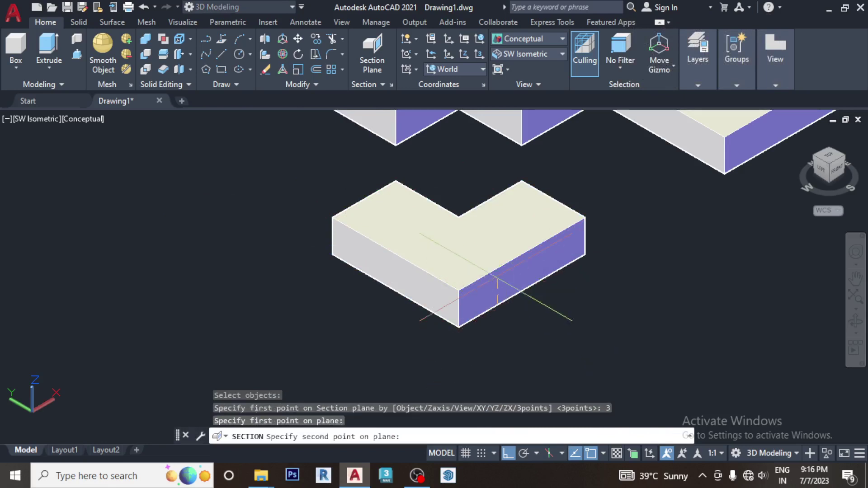
click(496, 270)
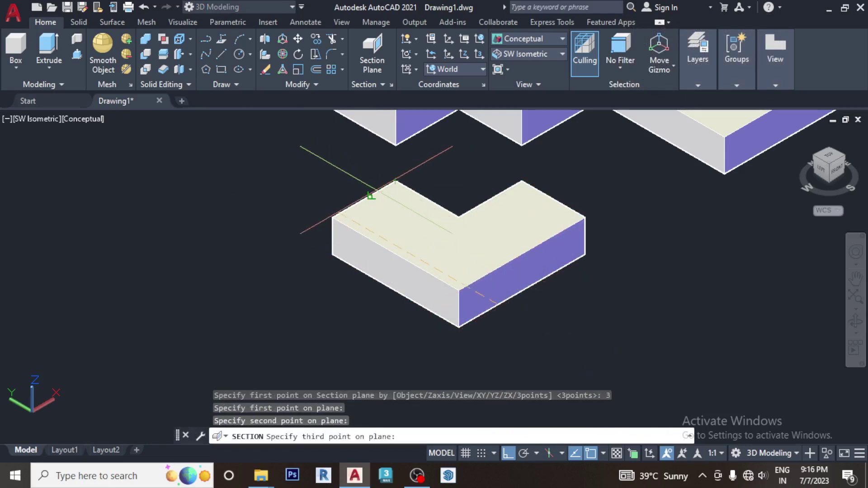
click(370, 195)
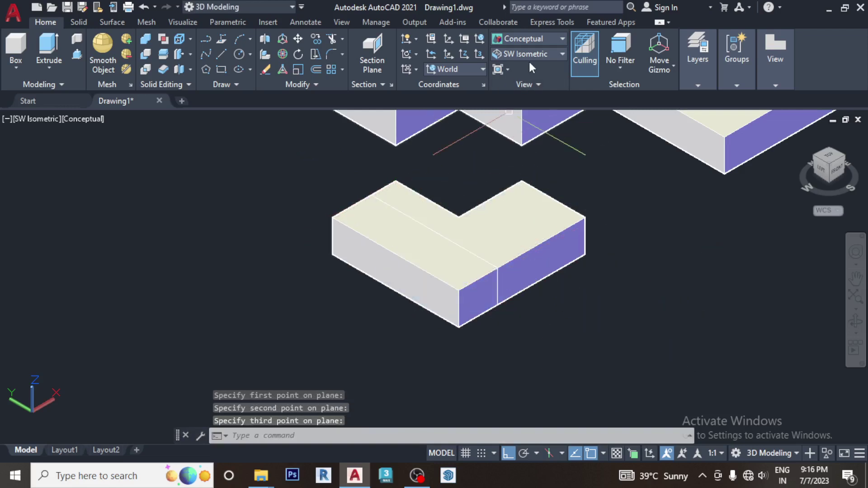
- Set the visual style to Shaded with Edges, then to Hidden
click(531, 38)
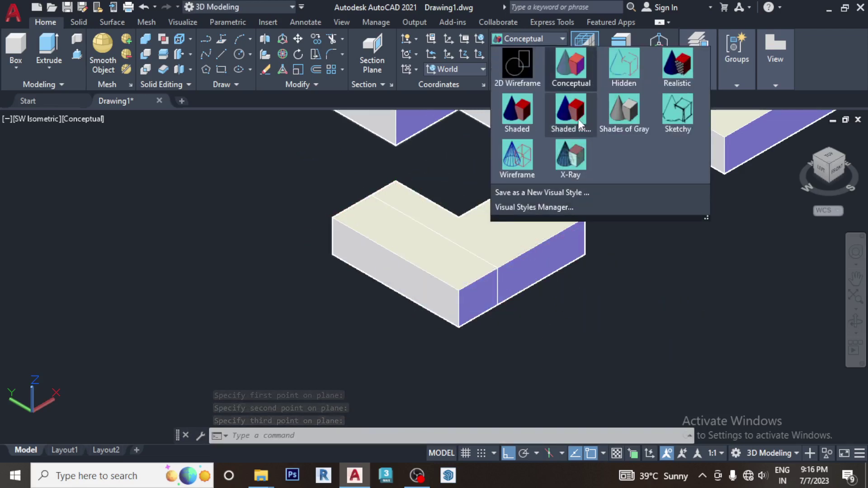
click(577, 119)
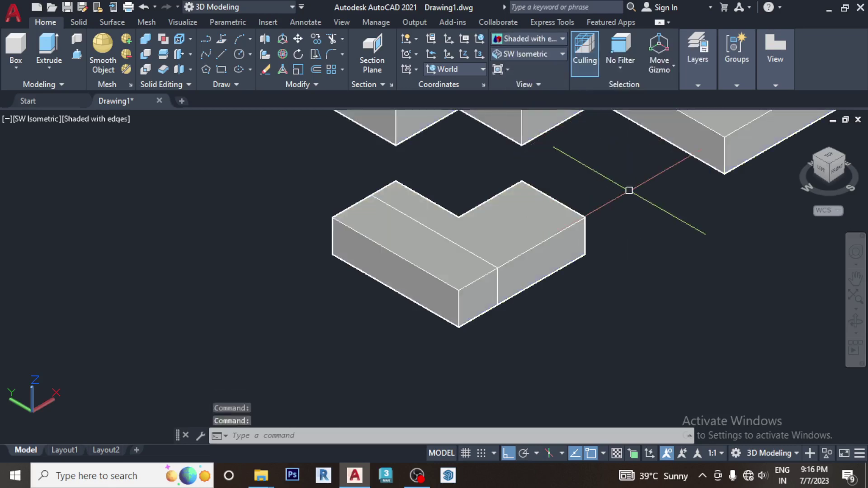
click(552, 40)
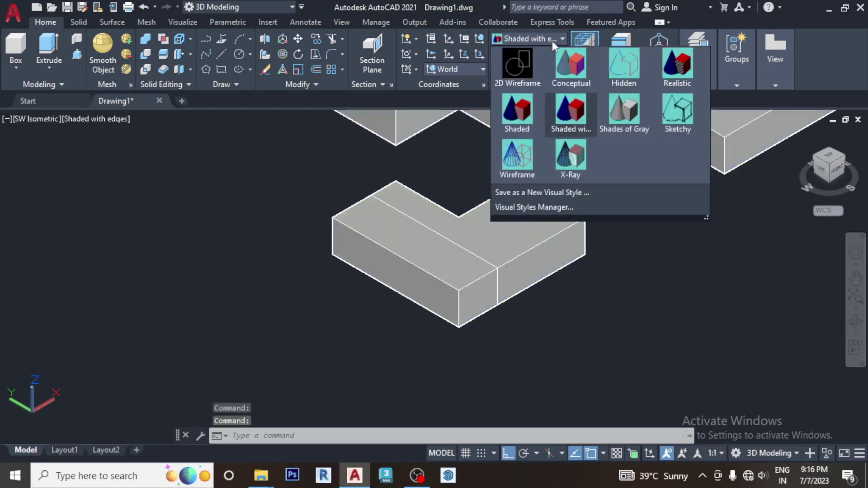
click(633, 59)
- Move the vertical section region clear of the block to the upper right
text(m)
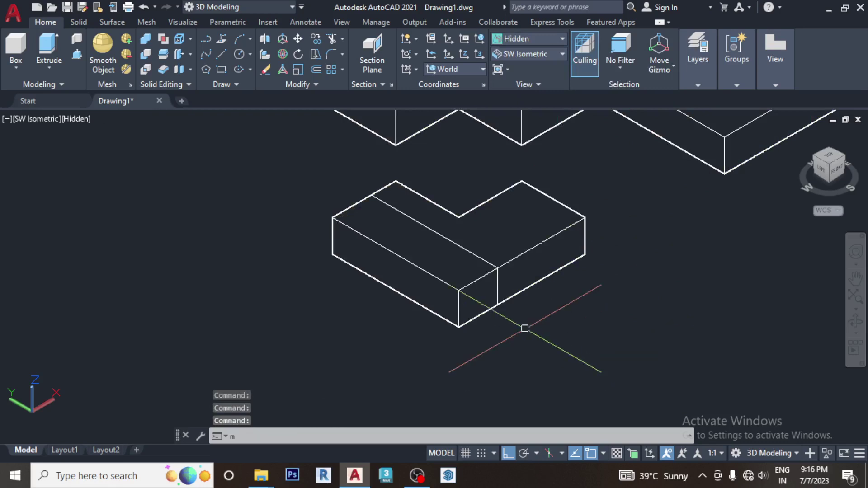
key(Return)
click(499, 287)
key(Return)
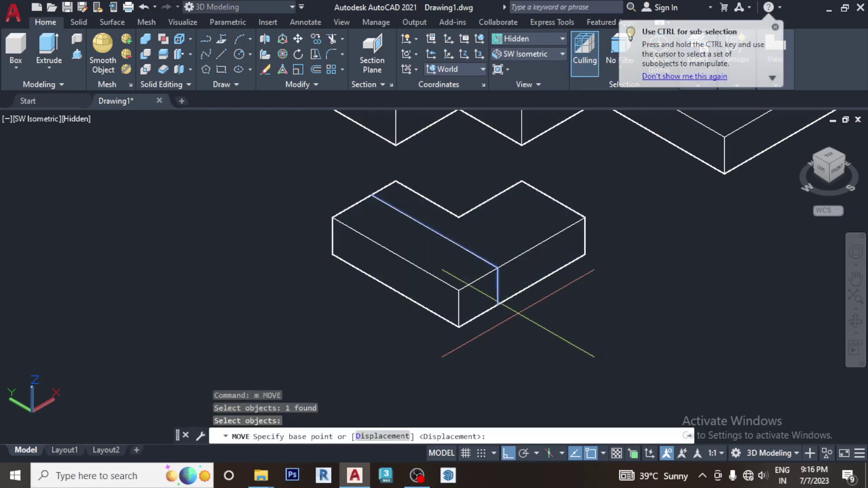
click(517, 312)
click(707, 240)
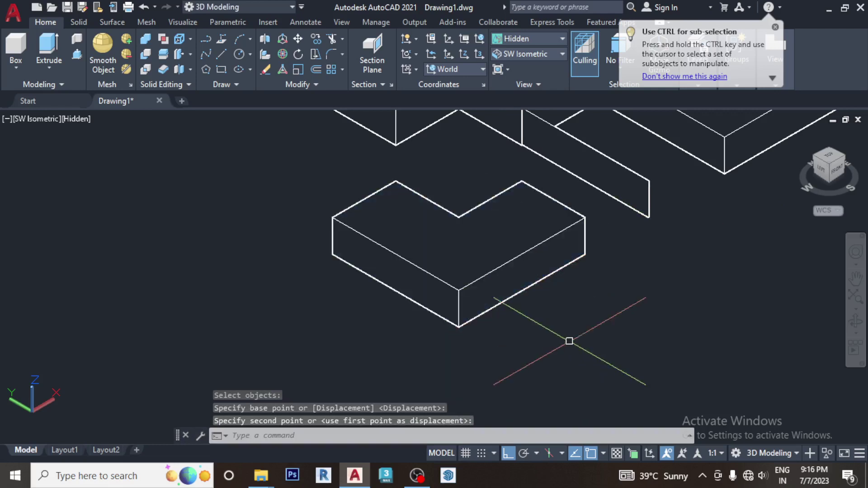
text(MOVE)
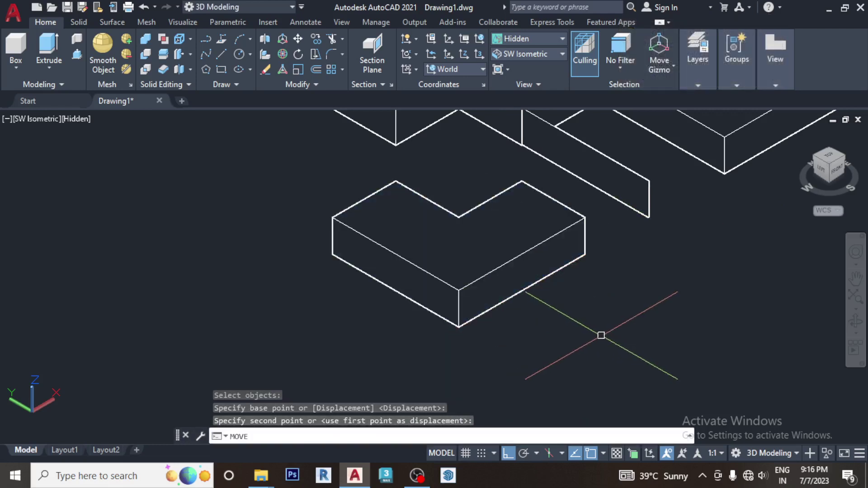
key(Return)
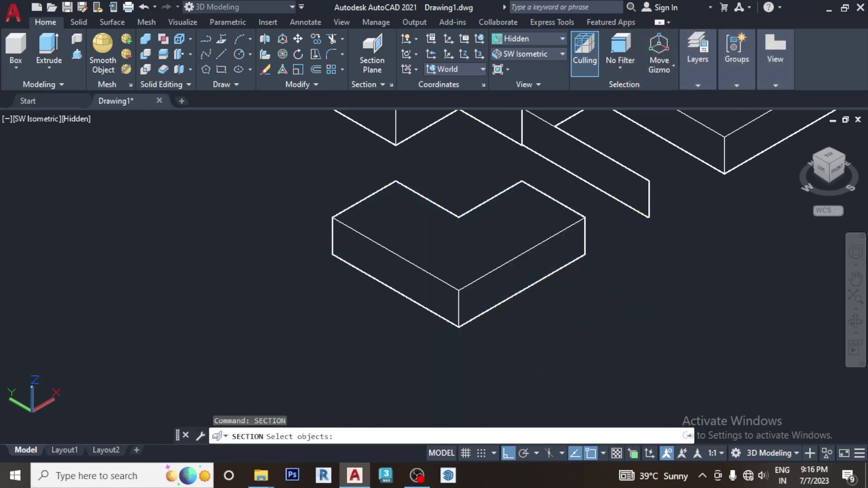
- Select the L-block for sectioning and choose the YZ plane option
click(523, 290)
key(Return)
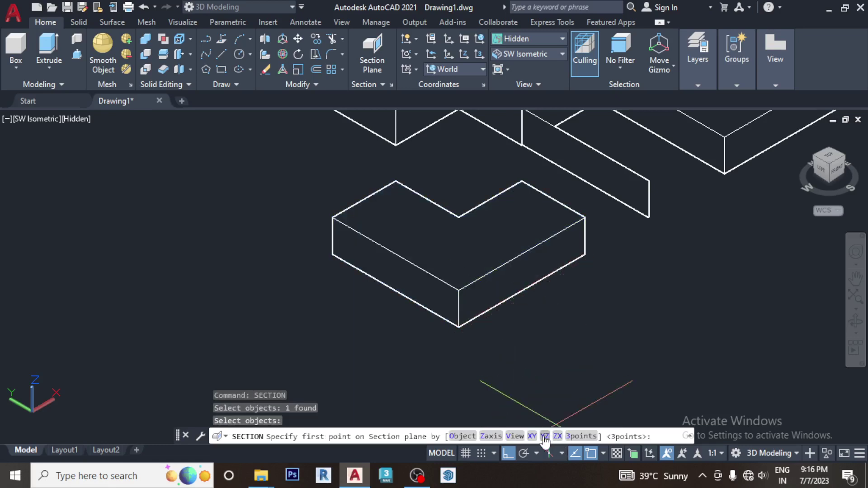
click(545, 436)
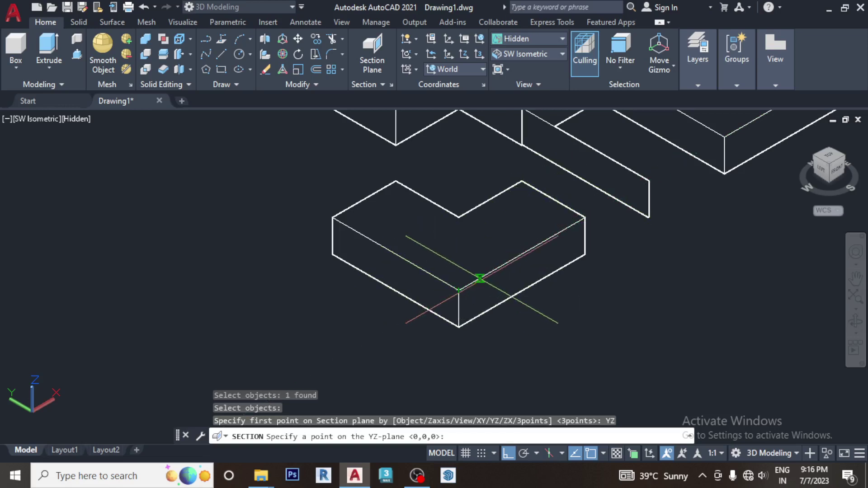
- Move the new YZ section down-left, clear of the block
key(Escape)
text(m)
key(Return)
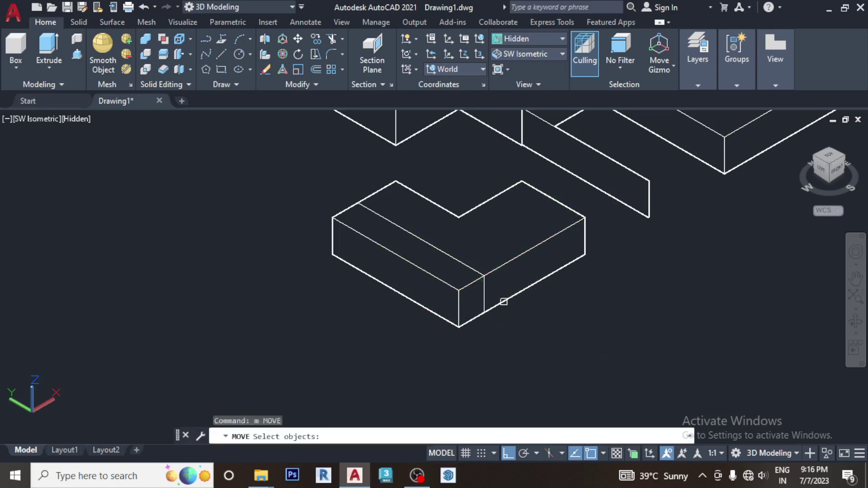
click(484, 294)
key(Return)
click(359, 366)
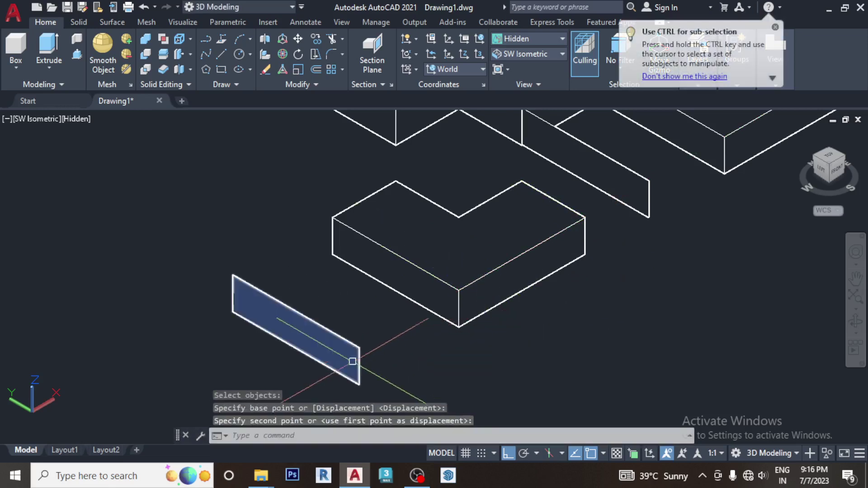
- Erase the YZ section and the earlier vertical section region
text(e)
key(Return)
click(338, 347)
key(Return)
key(Return)
click(637, 192)
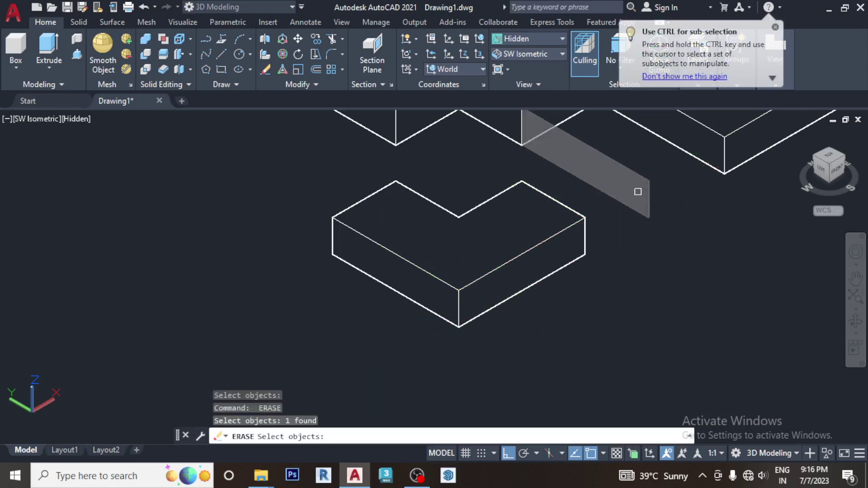
key(Return)
- Start a new SECTION with the L-block selected
text(sec)
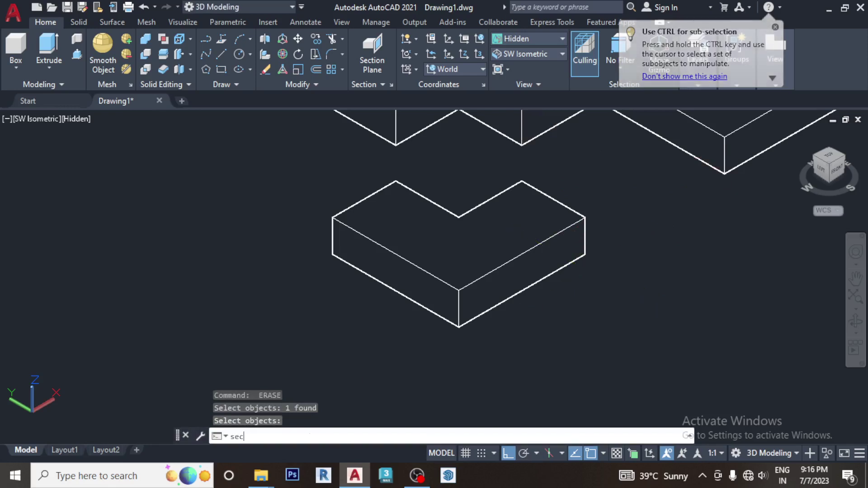
key(Return)
click(507, 266)
key(Return)
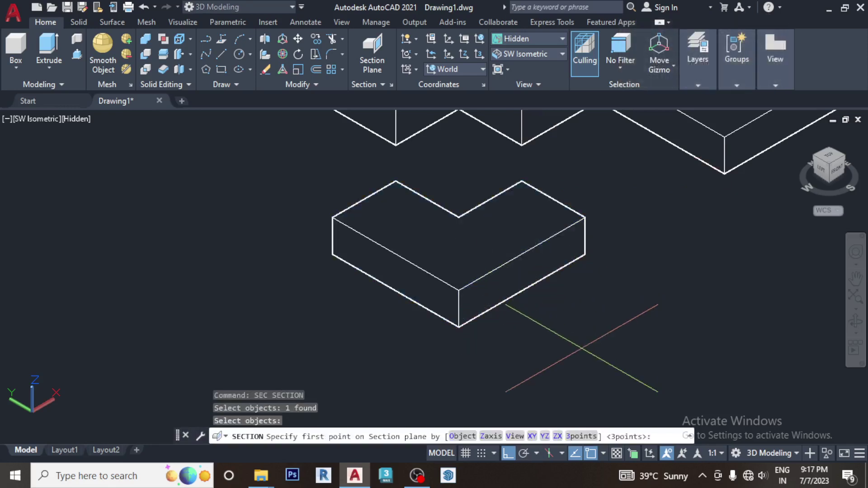
- Cut a ZX-plane section through the front endpoint and move it away from the solid
click(557, 437)
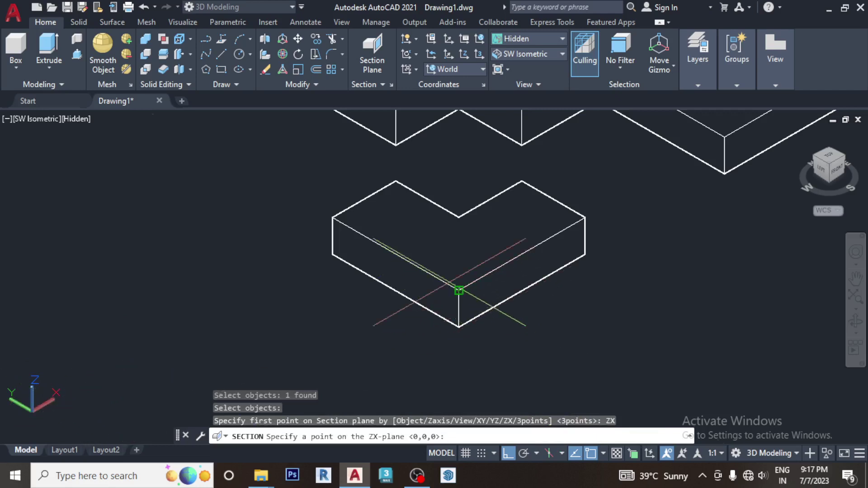
click(429, 275)
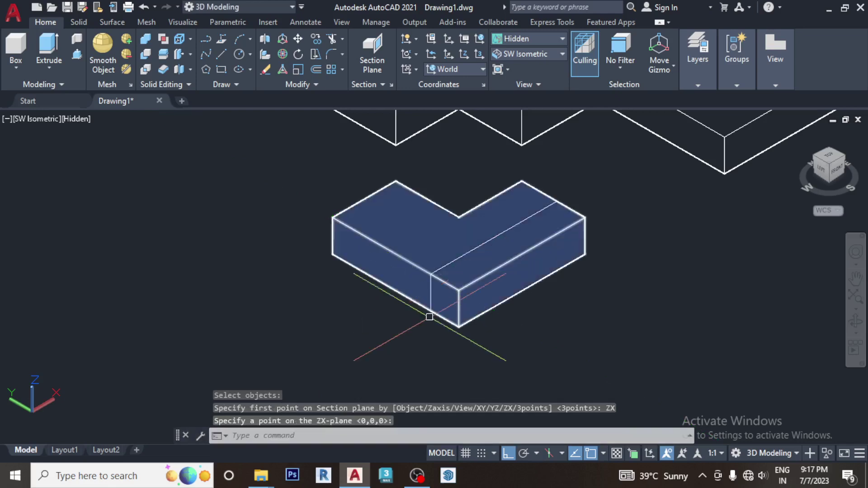
text(m)
key(Return)
click(489, 244)
key(Return)
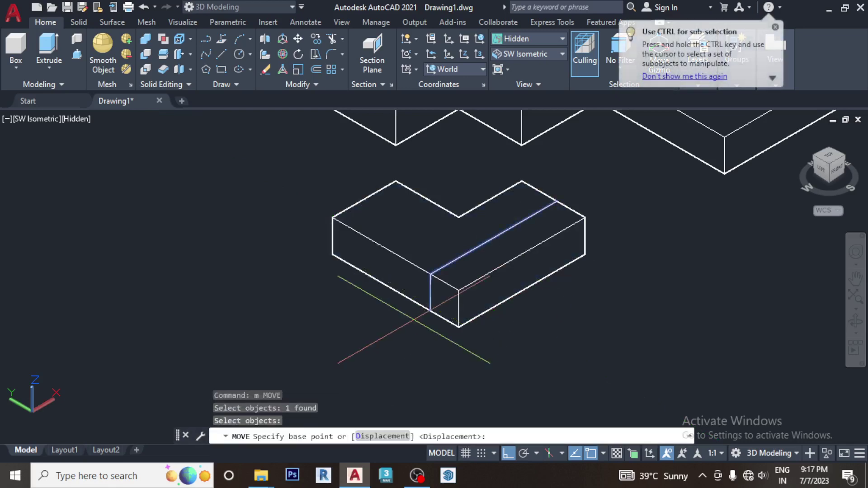
click(430, 274)
click(224, 229)
- Erase the moved ZX section region
text(e)
key(Return)
click(252, 195)
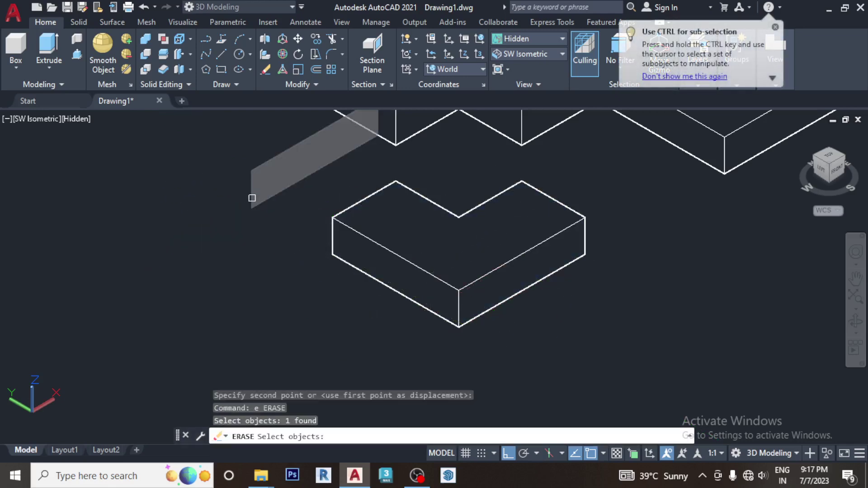
key(Return)
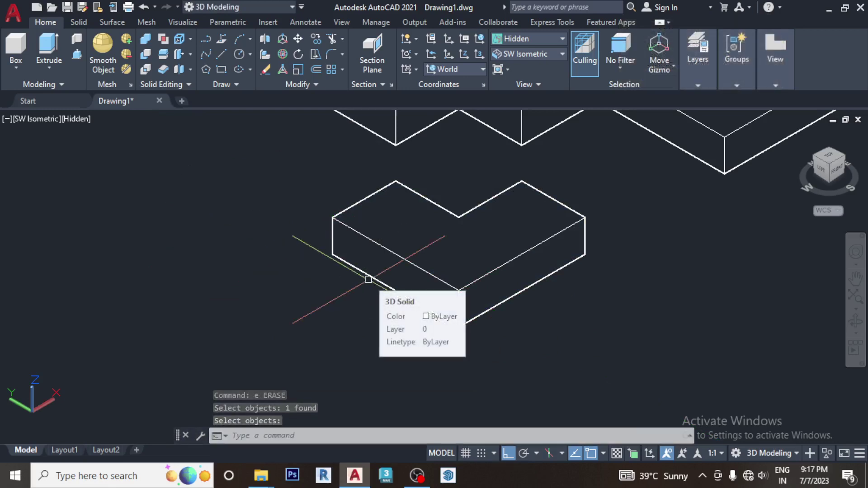
- Slice the L-solid through three edge midpoints keeping the lower half, then undo it
text(sl)
key(Return)
click(452, 271)
key(Return)
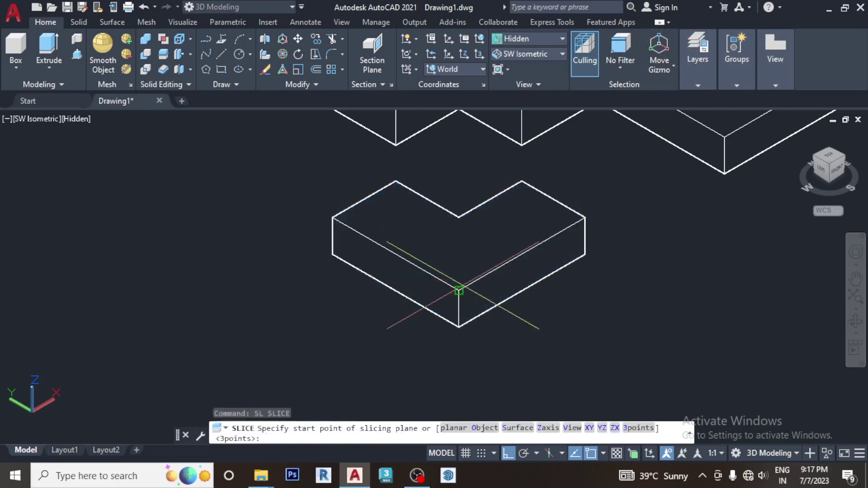
click(642, 428)
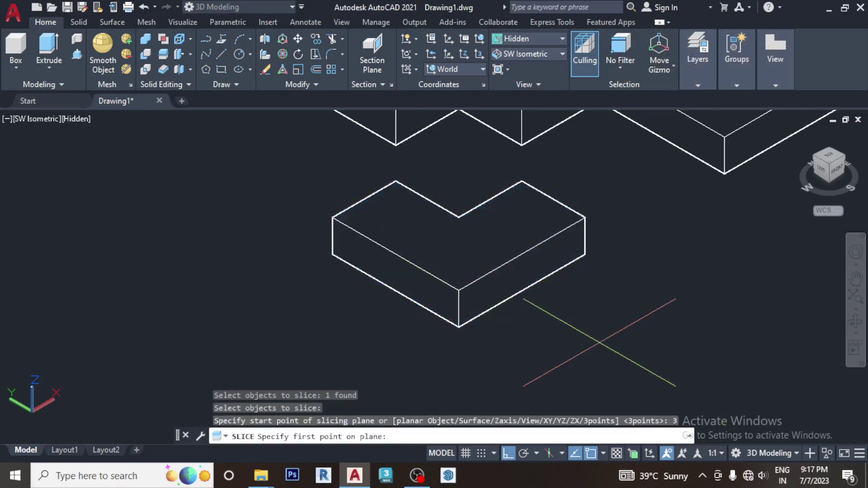
click(583, 235)
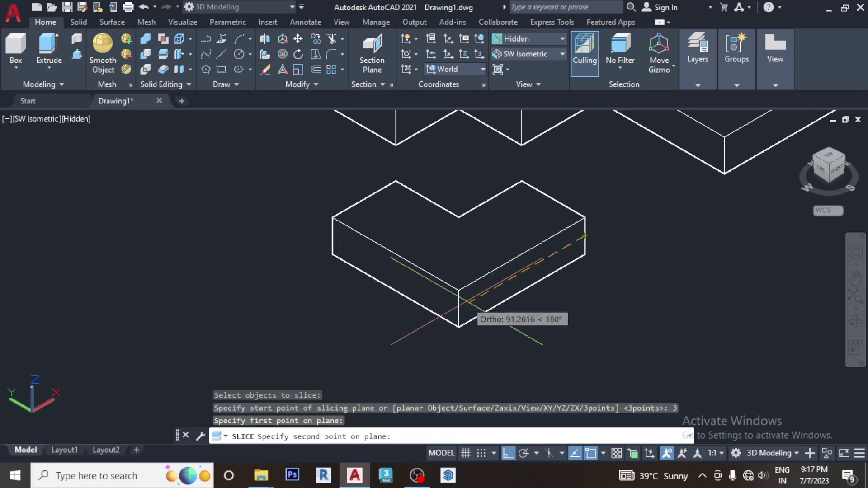
click(459, 309)
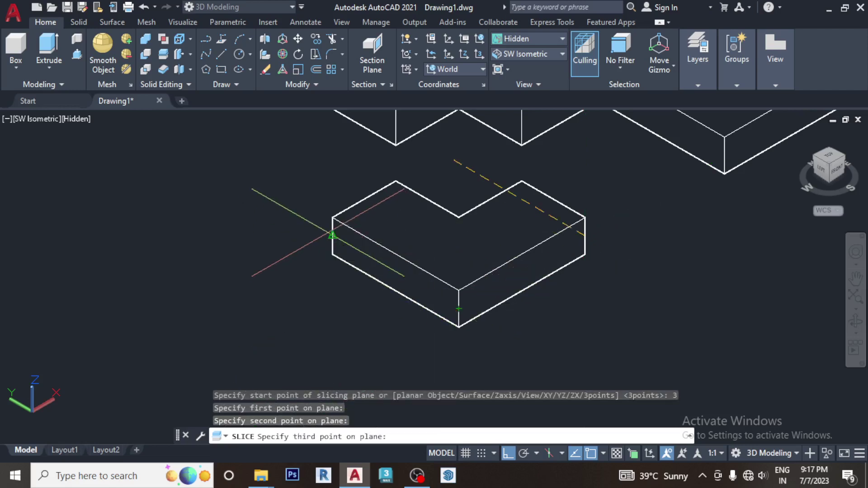
click(332, 234)
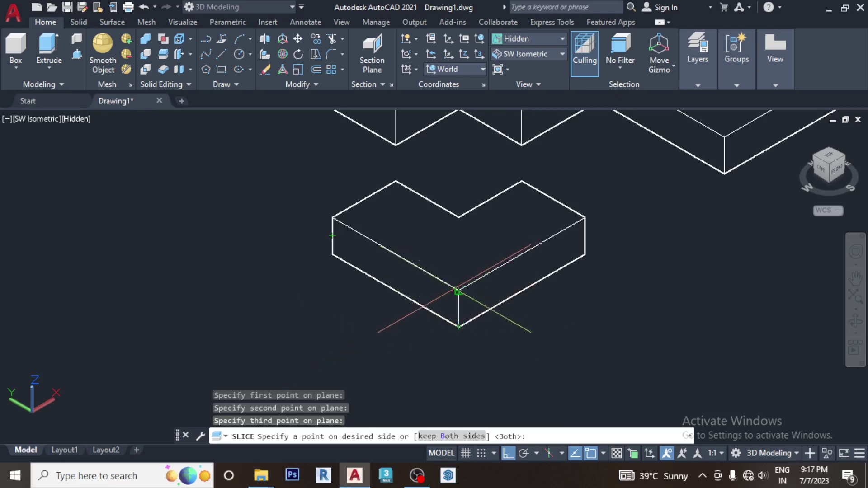
click(458, 326)
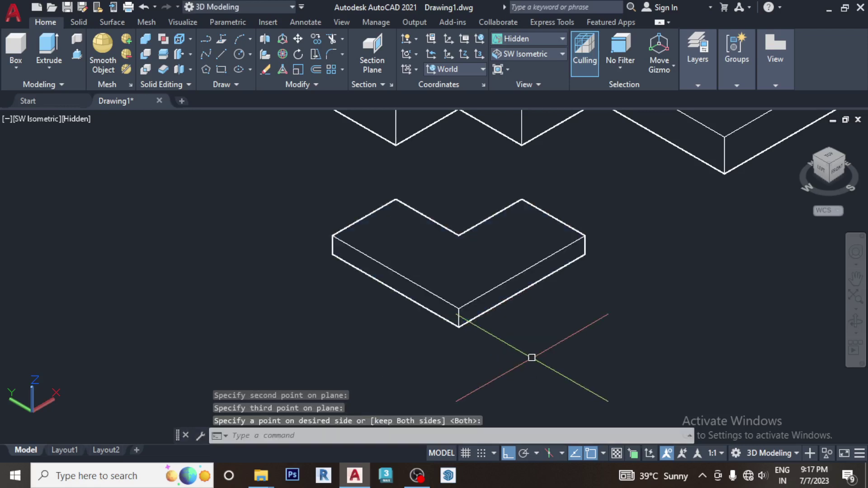
key(ctrl+z)
- Reslice the L-solid through the same three edge midpoints, keeping both halves
text(s)
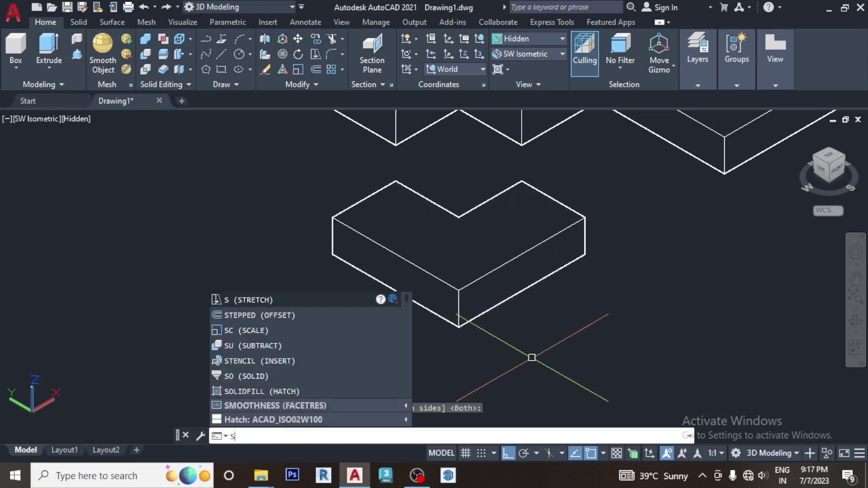
text(l)
key(Return)
click(505, 289)
key(Return)
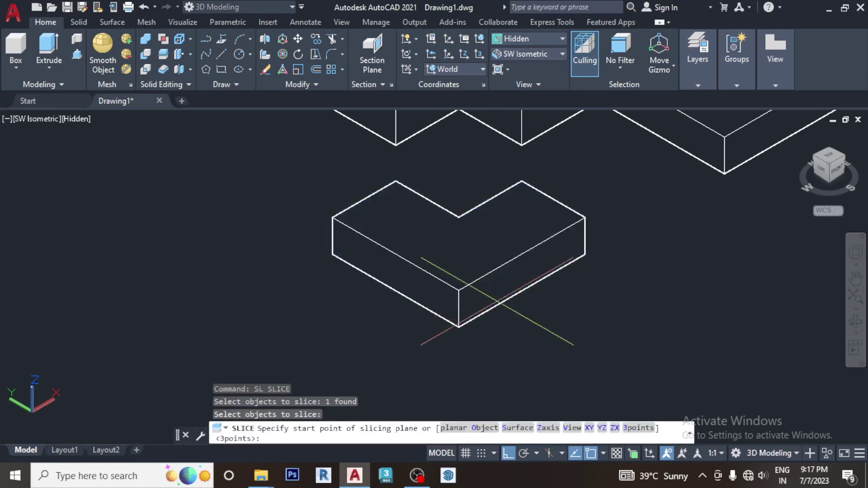
click(639, 427)
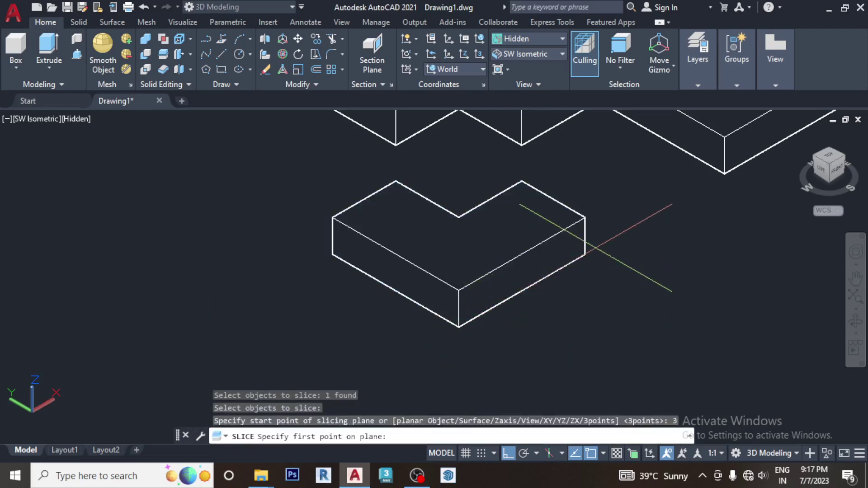
click(584, 236)
click(459, 309)
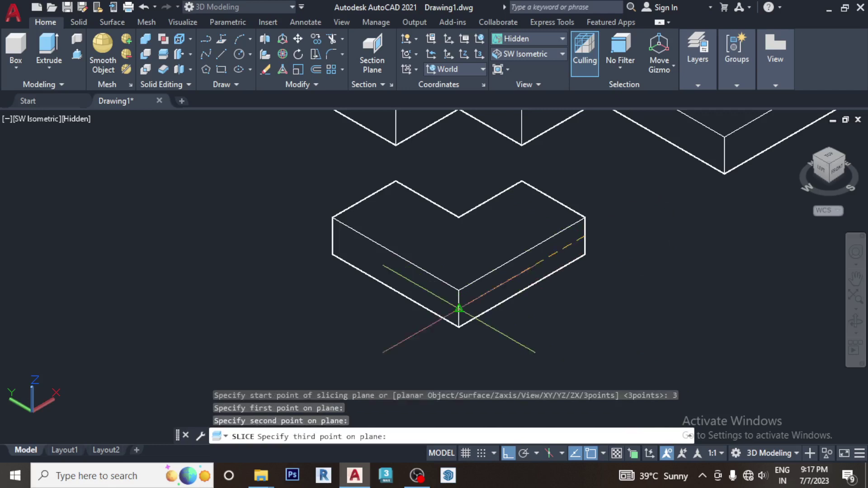
click(332, 235)
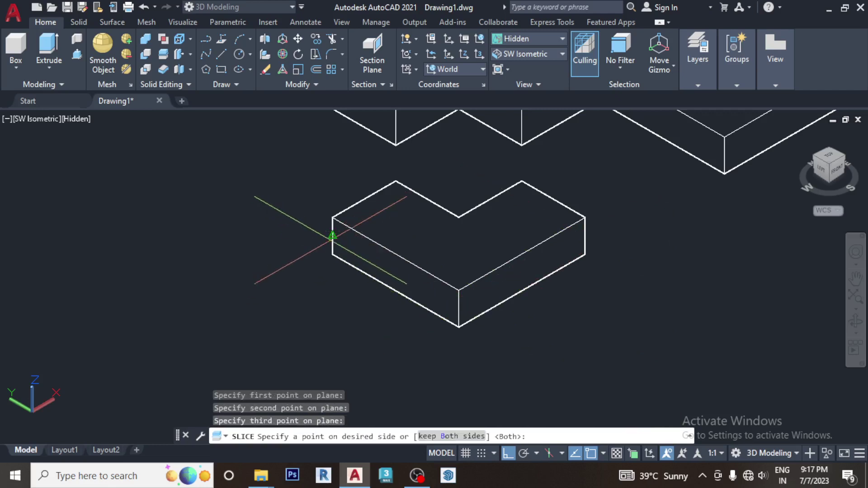
click(454, 436)
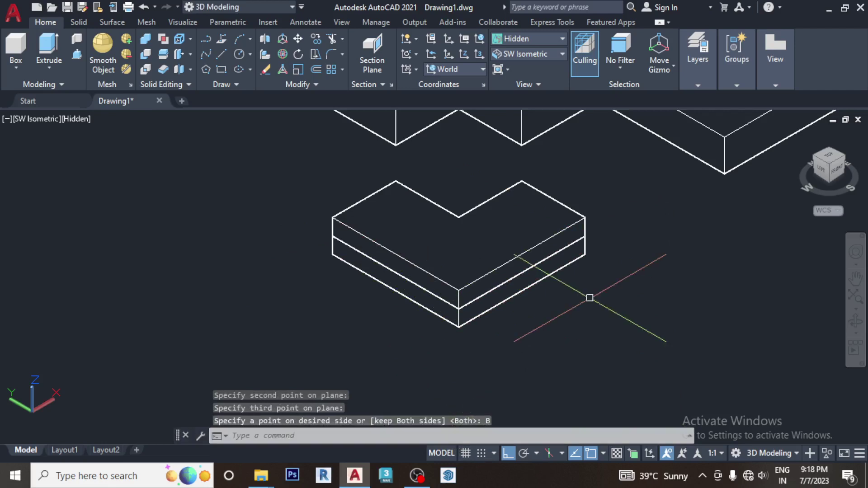
- Move the upper half up and to the left
text(m)
key(Return)
click(548, 252)
key(Return)
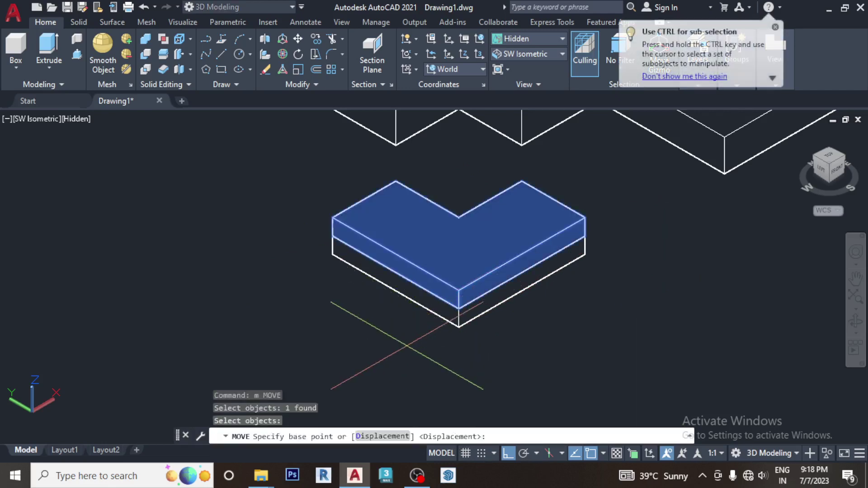
click(357, 310)
click(427, 152)
- Undo the slice and move, leaving the whole solid shaded with edges
click(532, 40)
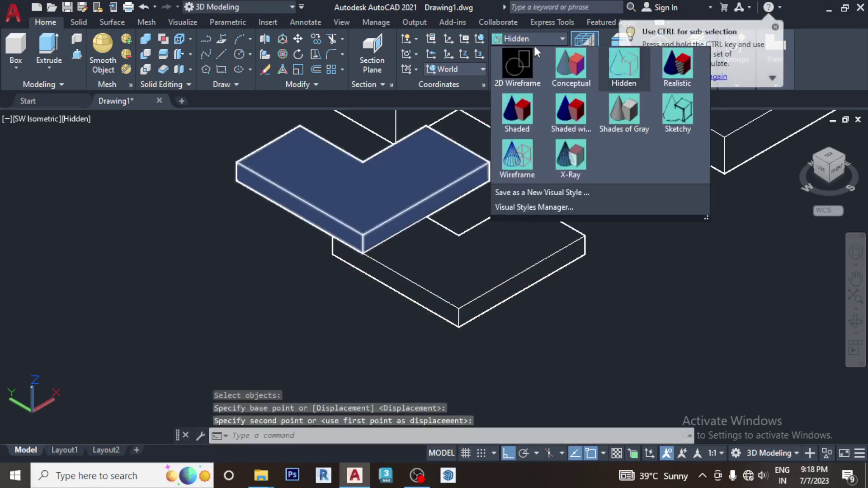
click(568, 119)
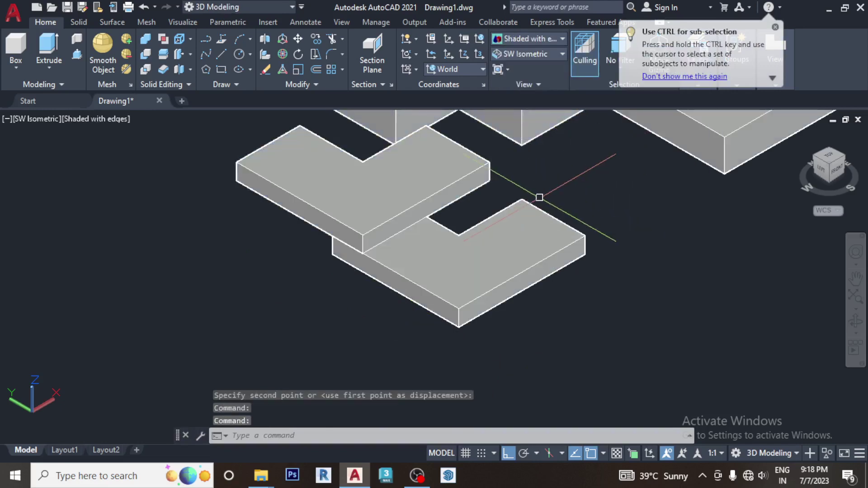
key(ctrl+z)
key(ctrl+z)
key(ctrl+z)
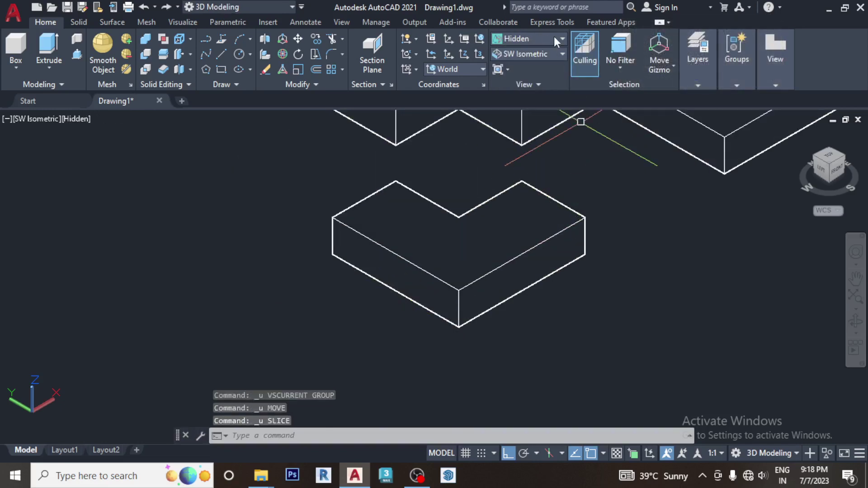
click(554, 39)
click(570, 115)
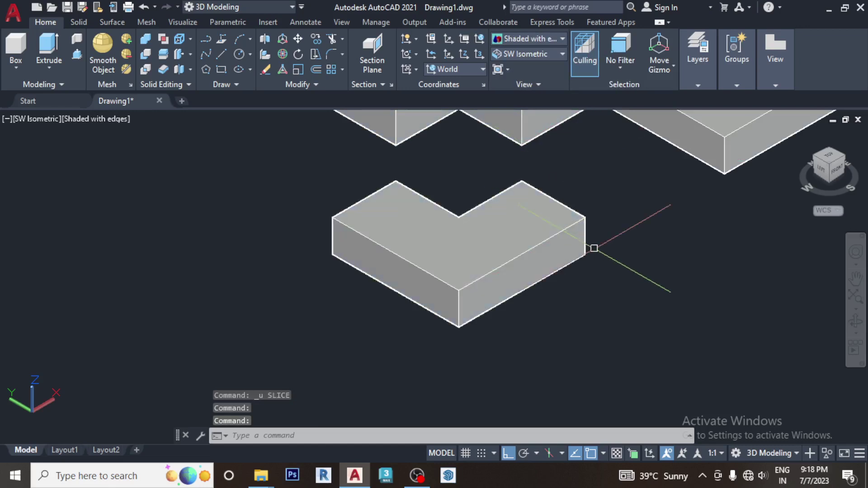
- Slice the L-solid on a YZ plane through the edge midpoint, keeping both pieces
text(sl)
key(Return)
click(516, 250)
key(Return)
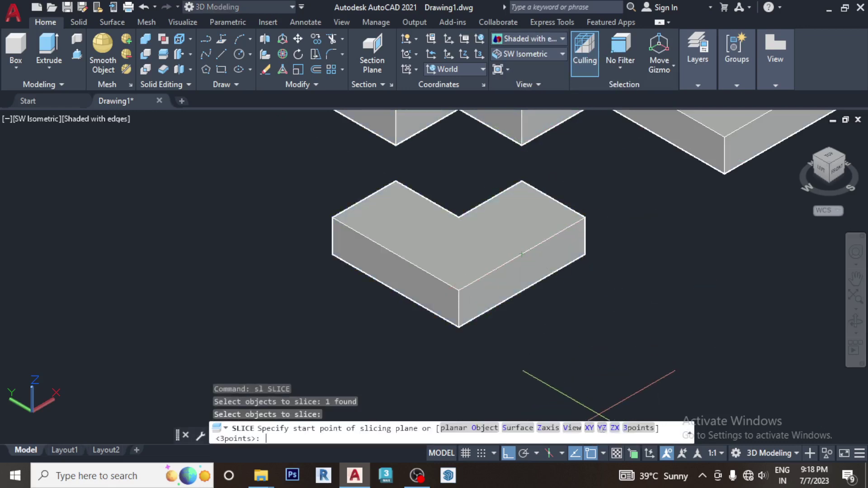
click(602, 428)
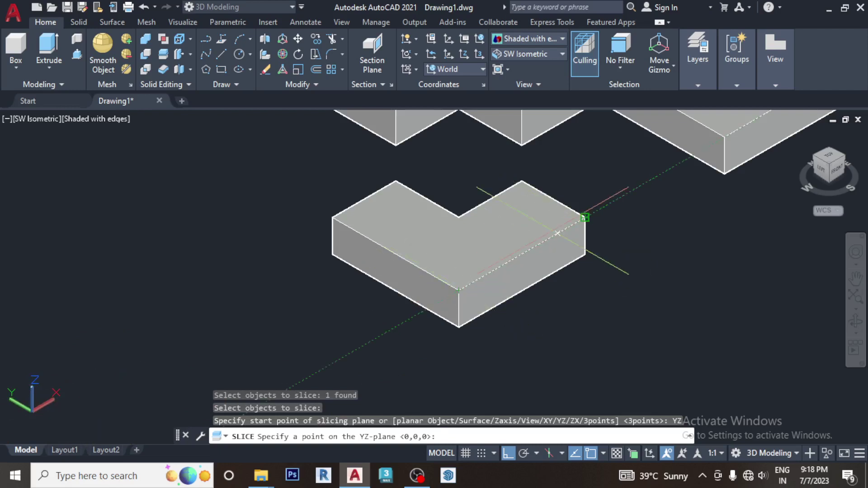
click(505, 264)
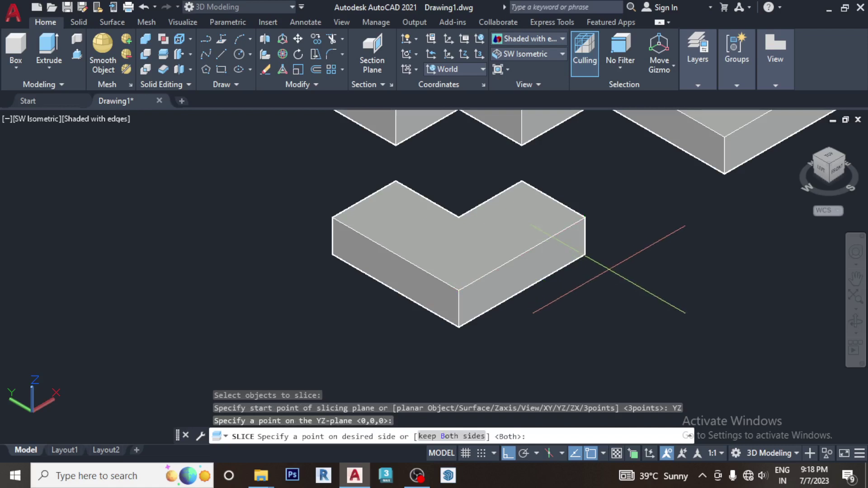
click(458, 437)
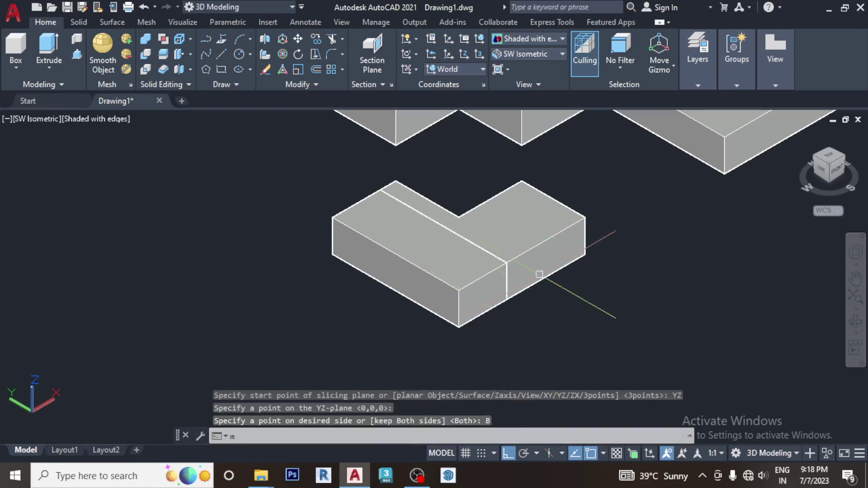
- Start moving the L-shaped piece, then undo the move and the slice
text(m)
key(Return)
click(535, 257)
key(Return)
click(605, 298)
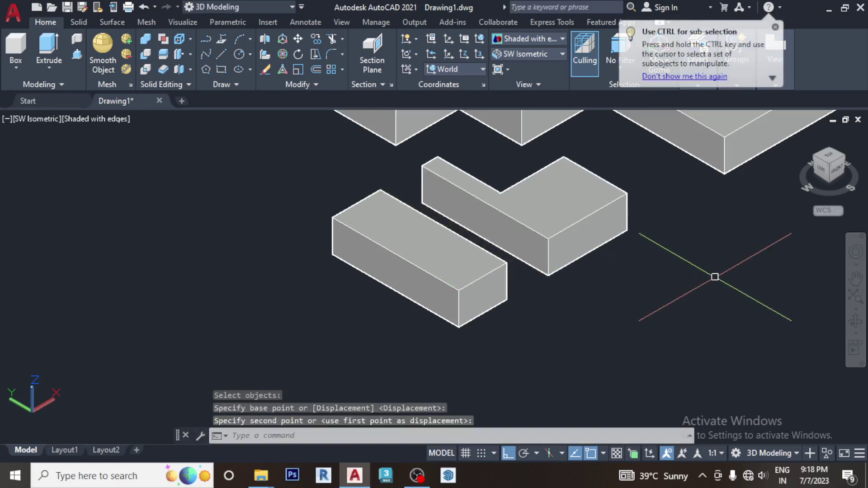
key(ctrl+z)
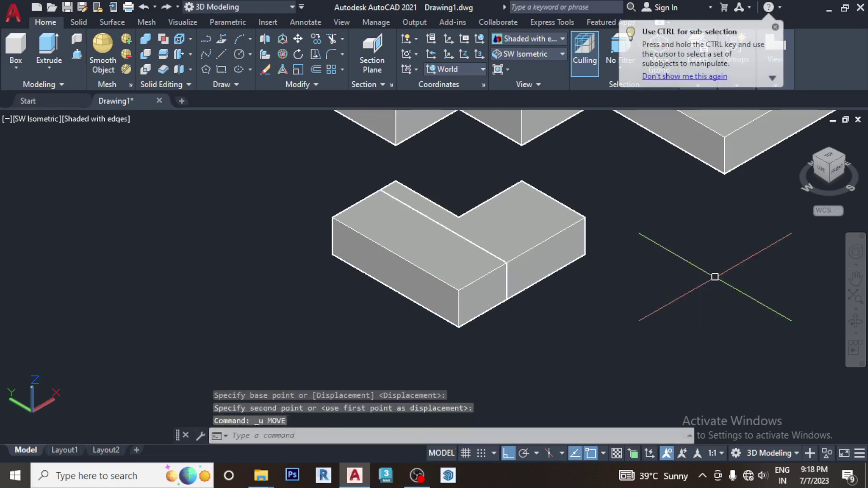
key(ctrl+z)
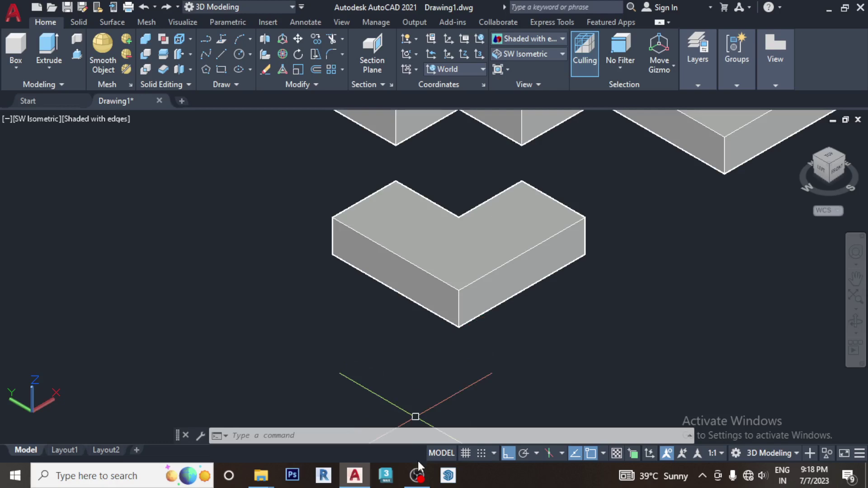
- Bring the OBS Studio window to the front
click(423, 476)
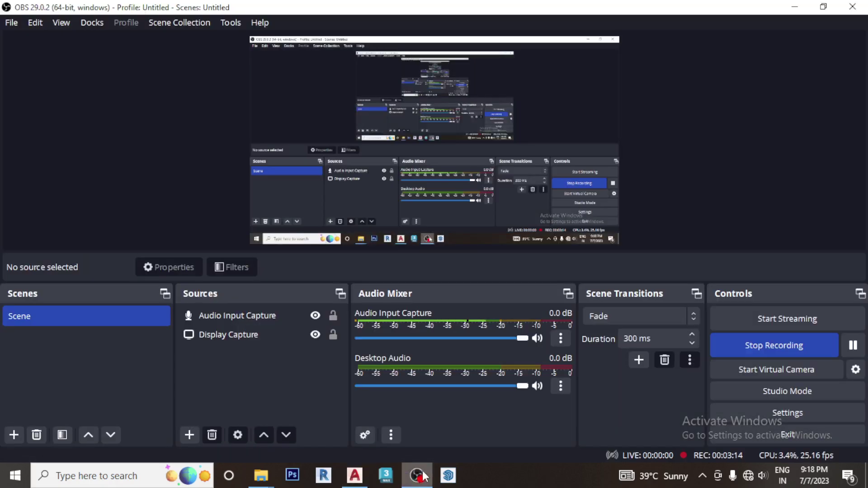